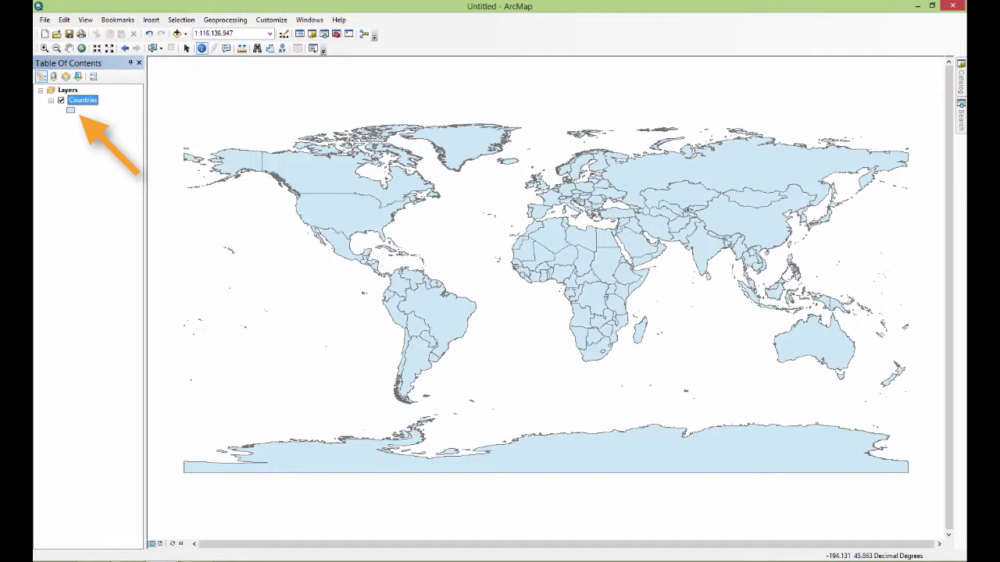
Step: Change the Countries layer's fill colour from light blue to Light Apple green
double_click(70, 110)
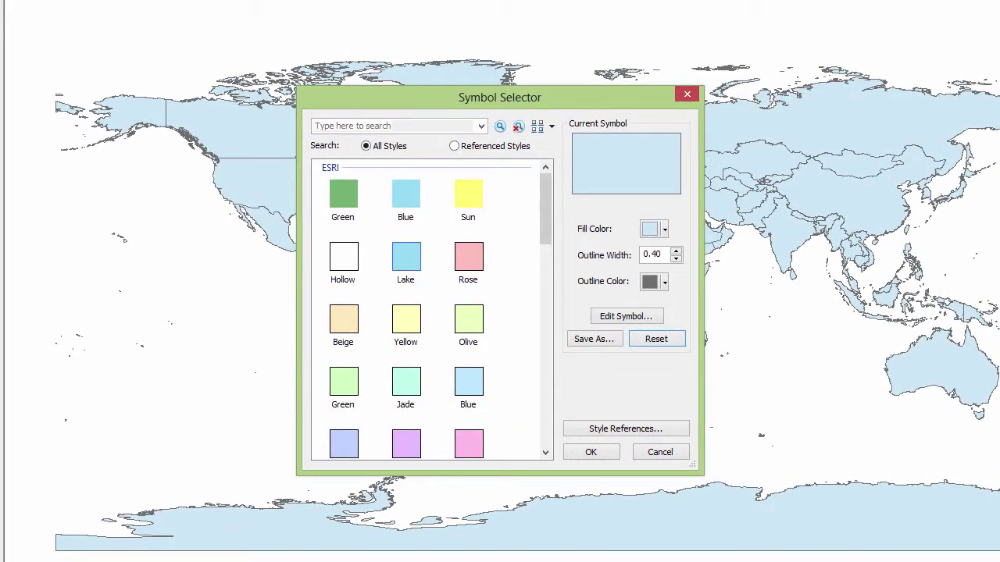
scroll(432, 309, "down", 15)
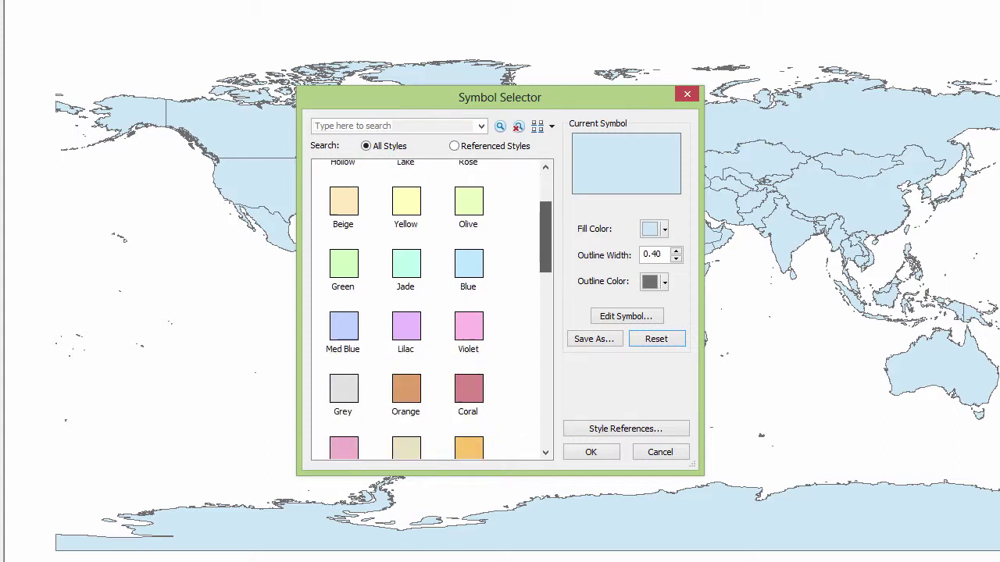
scroll(432, 309, "down", 1)
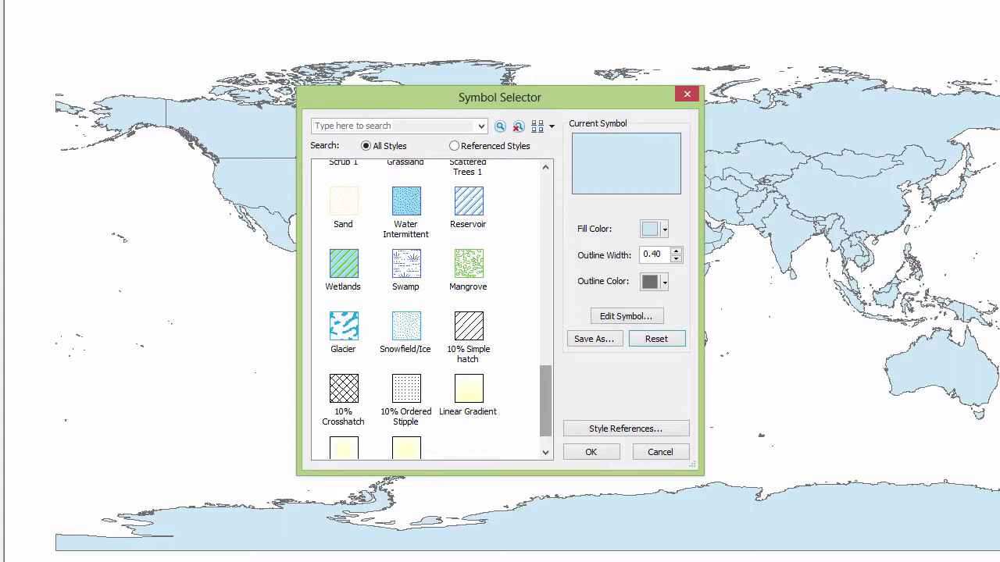
scroll(432, 310, "up", 16)
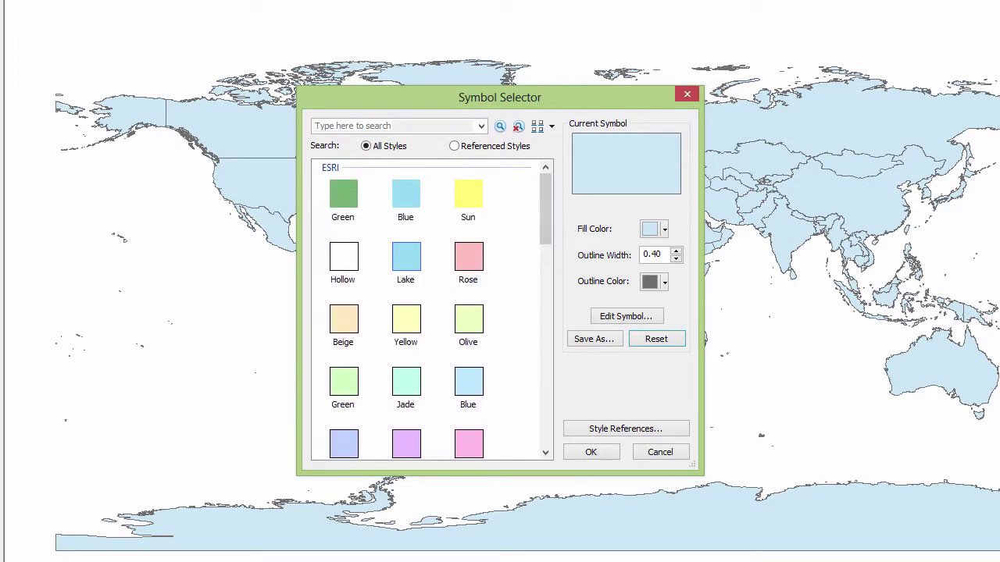
left_click(664, 229)
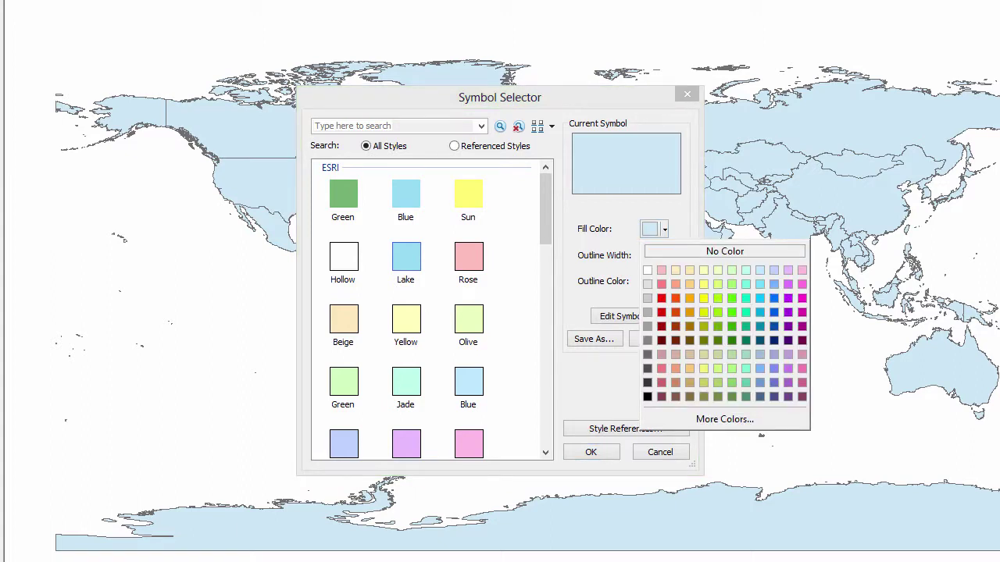
key("Escape")
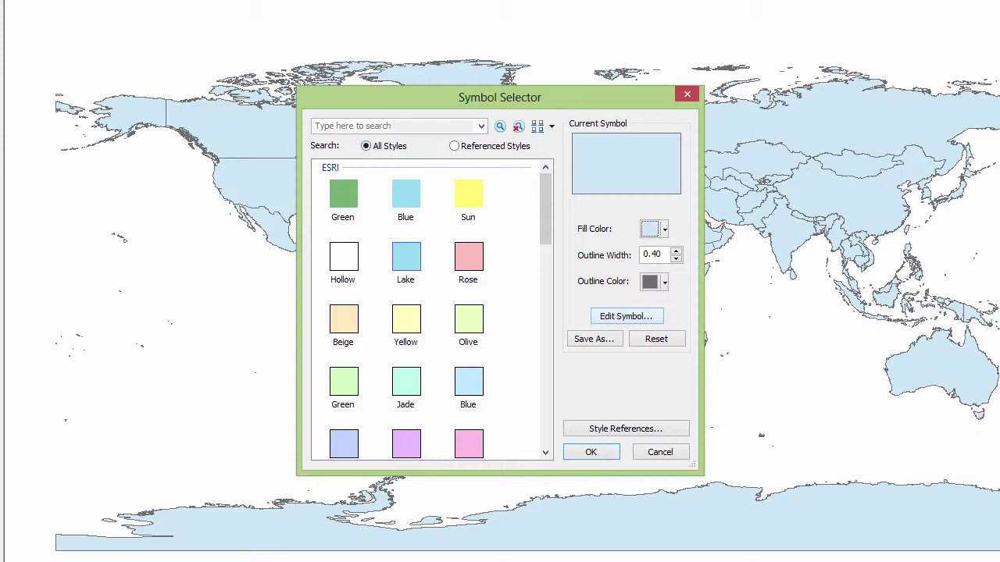
key("space")
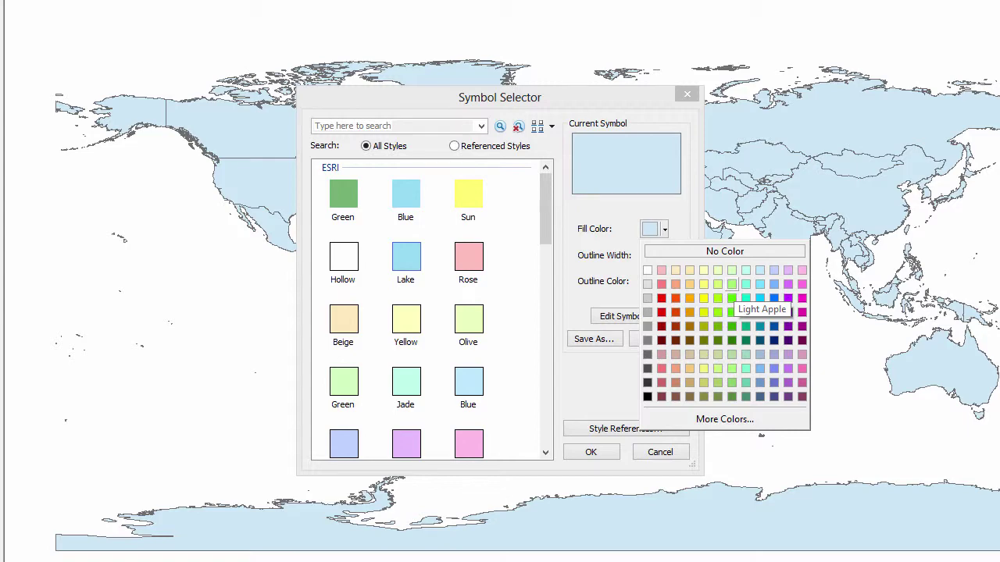
left_click(732, 298)
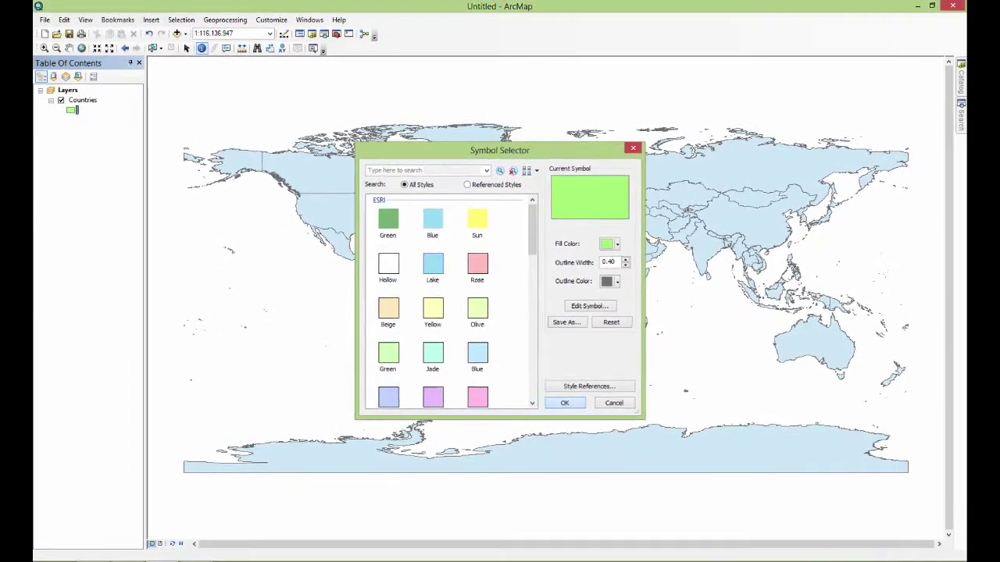
key("Return")
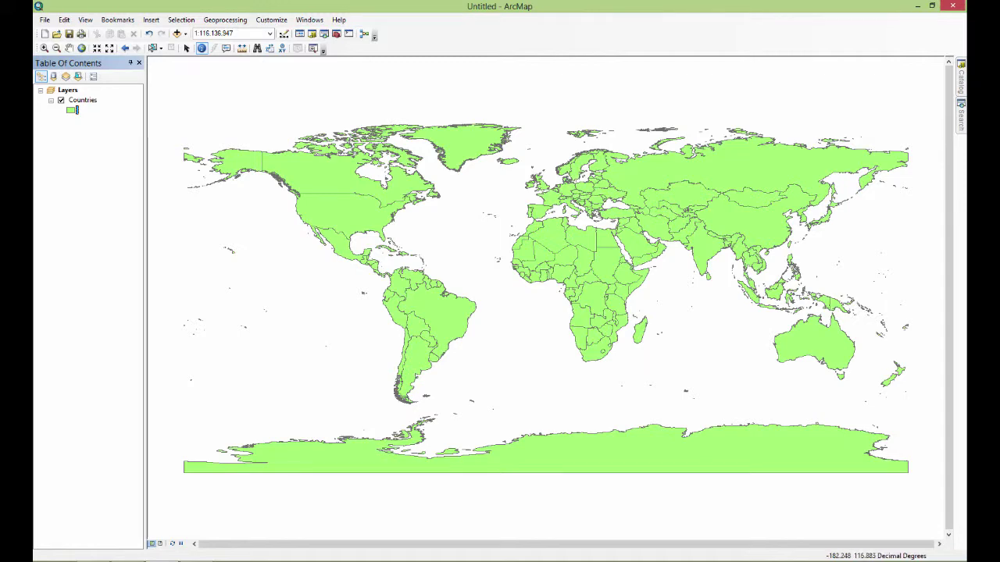
Step: Add world30.shp from the World GIS Data folder to the map as a grid layer
left_click(177, 34)
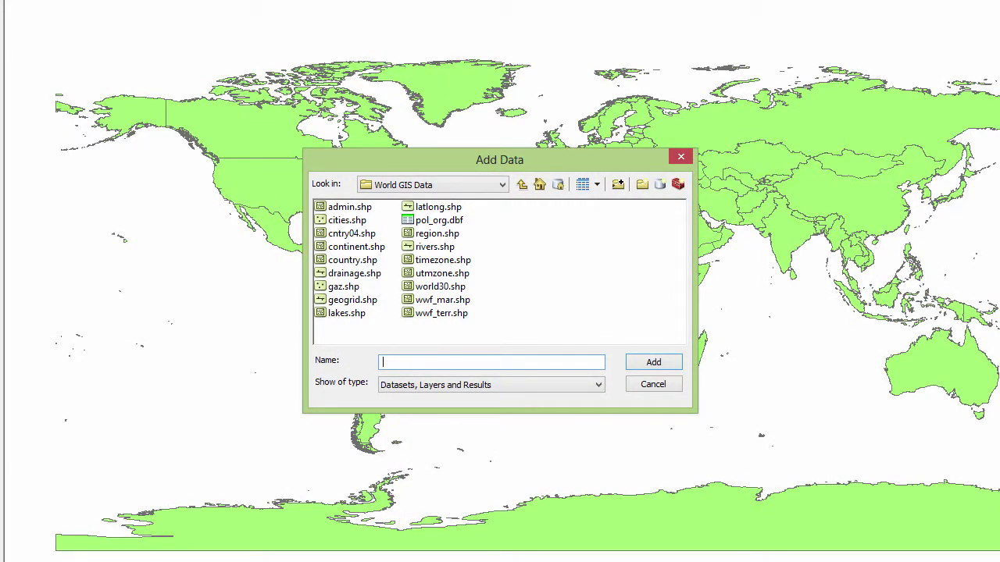
left_click(439, 287)
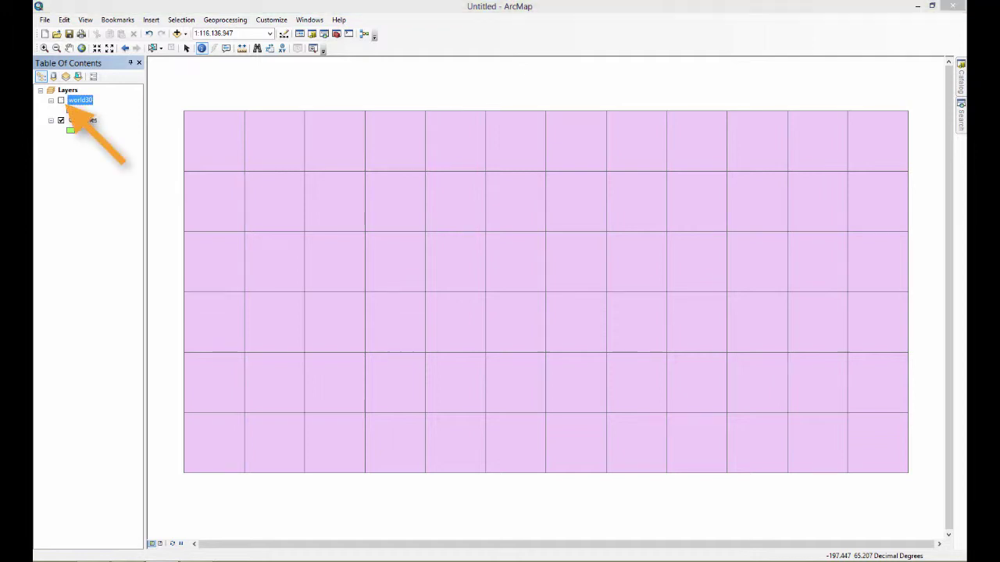
Step: Hide world30 and Countries, then turn world30 back on so only the grid shows
left_click(60, 100)
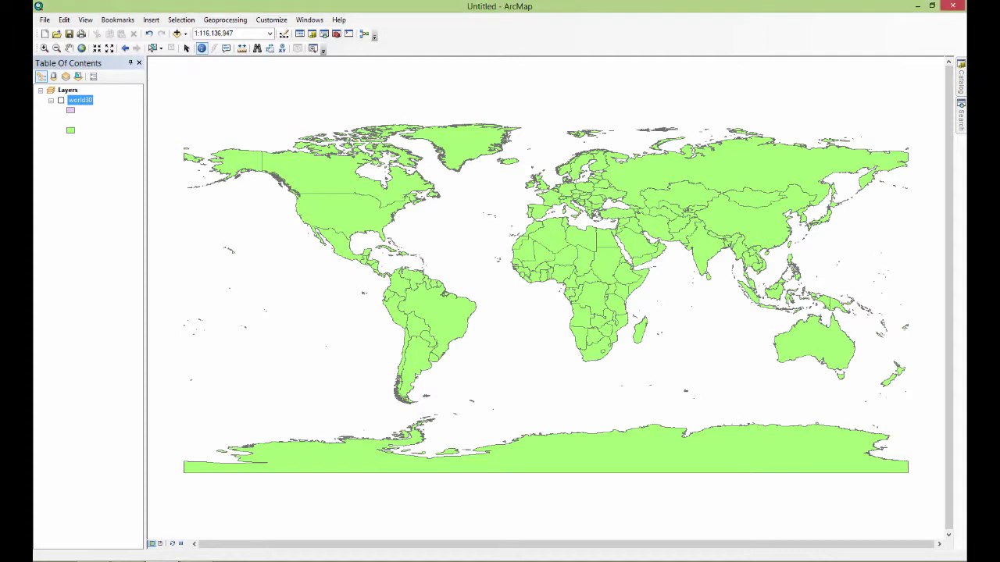
left_click(61, 119)
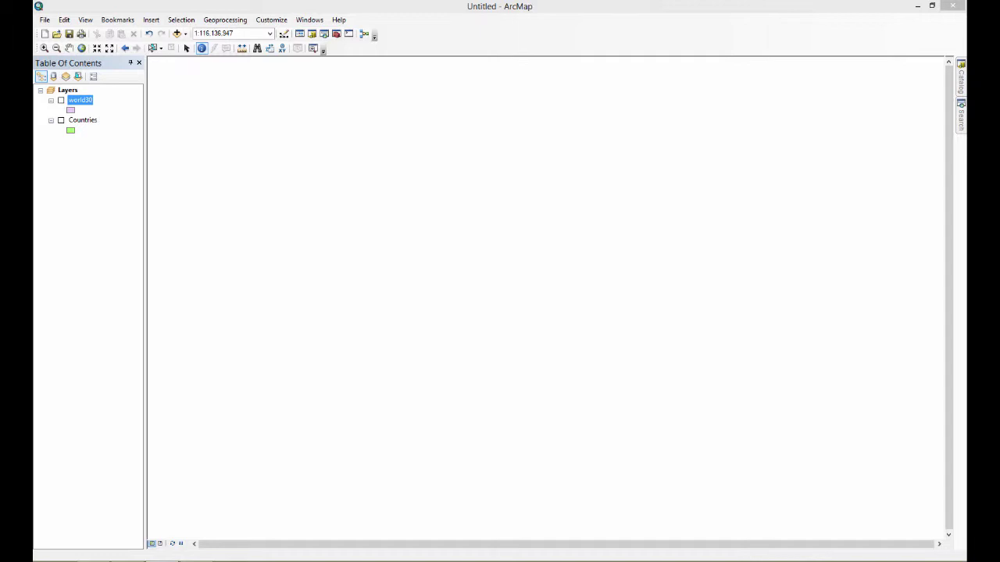
left_click(61, 100)
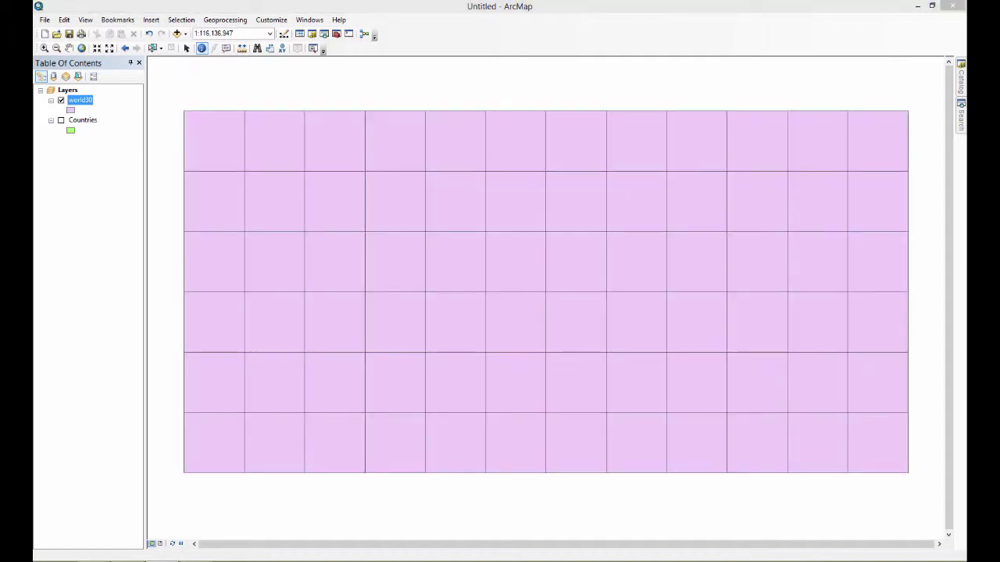
Step: Show Countries, move world30 beneath it, and rename world30 to 'Lat and Long'
left_click(61, 120)
left_click_drag(80, 100, 78, 134)
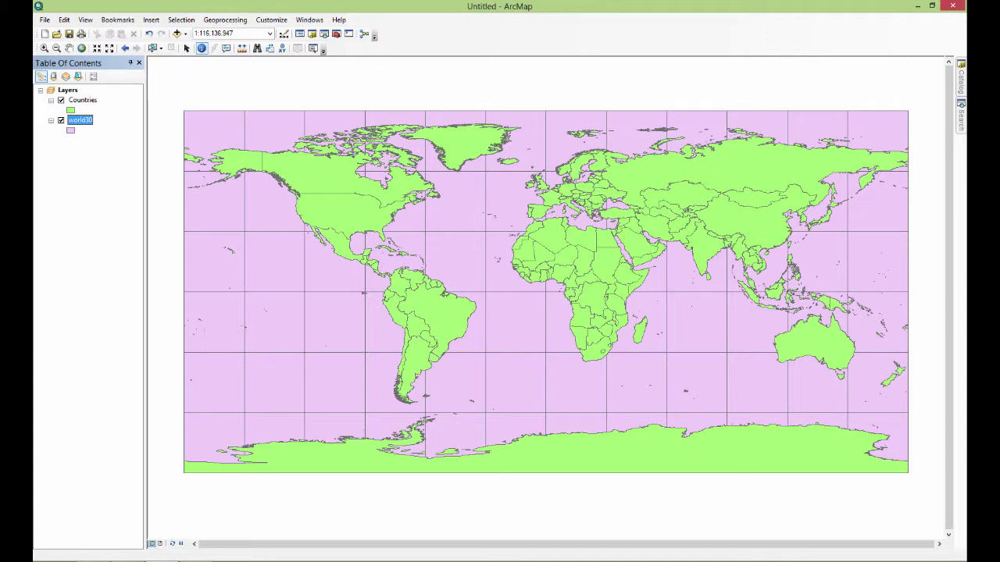
key("F2")
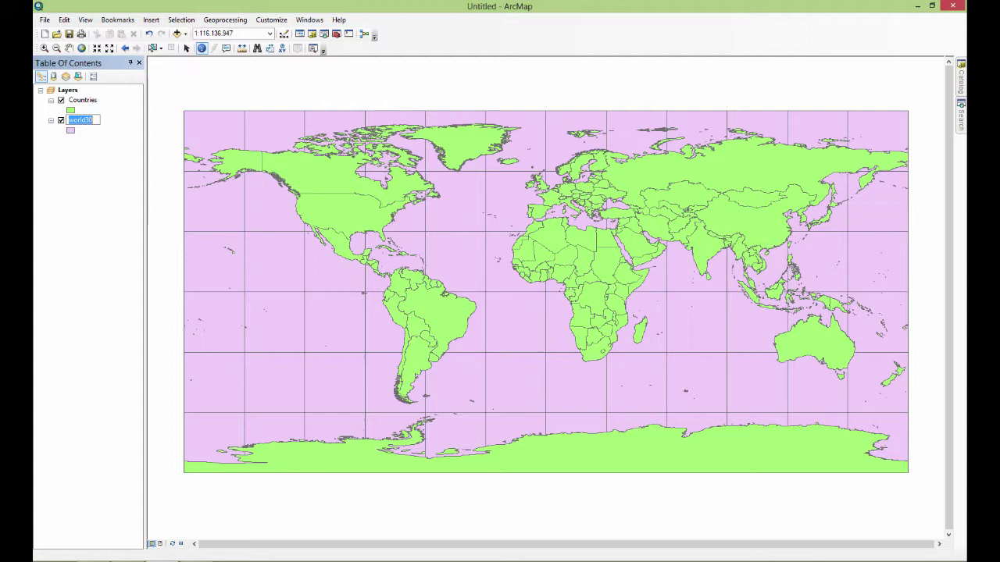
type("Lat and Long")
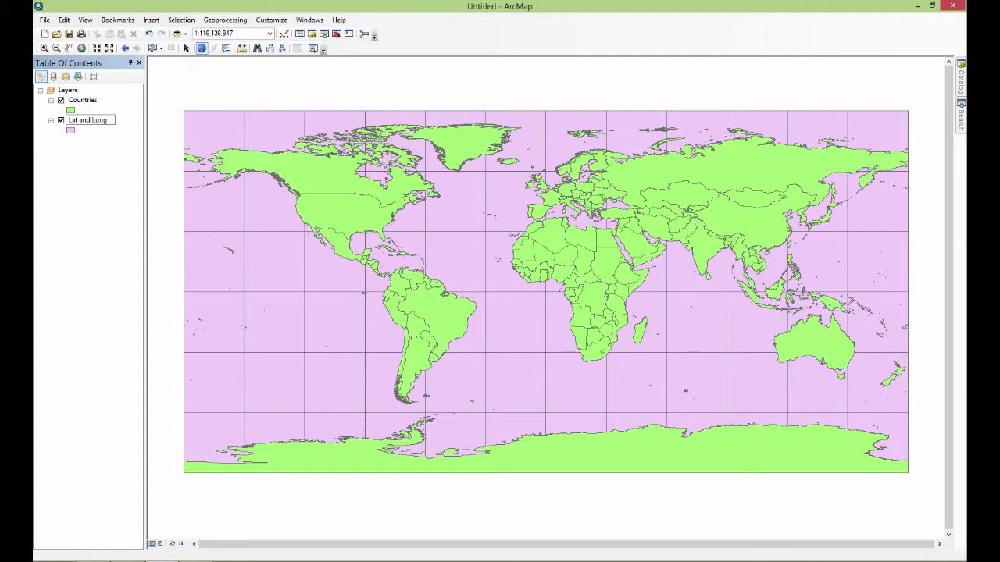
key("Return")
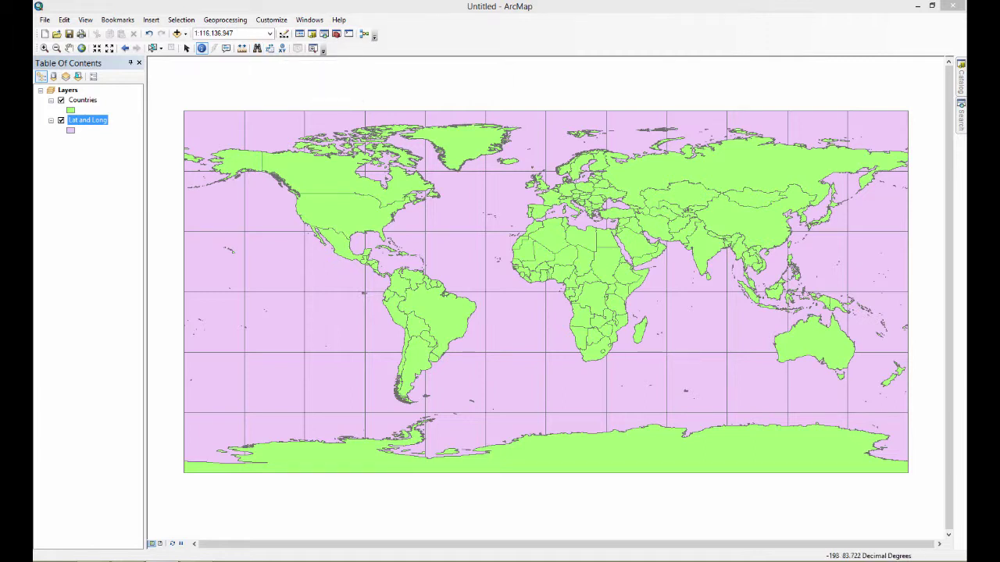
Step: Apply the light-blue Lake fill symbol to the Lat and Long grid layer
left_click(70, 130)
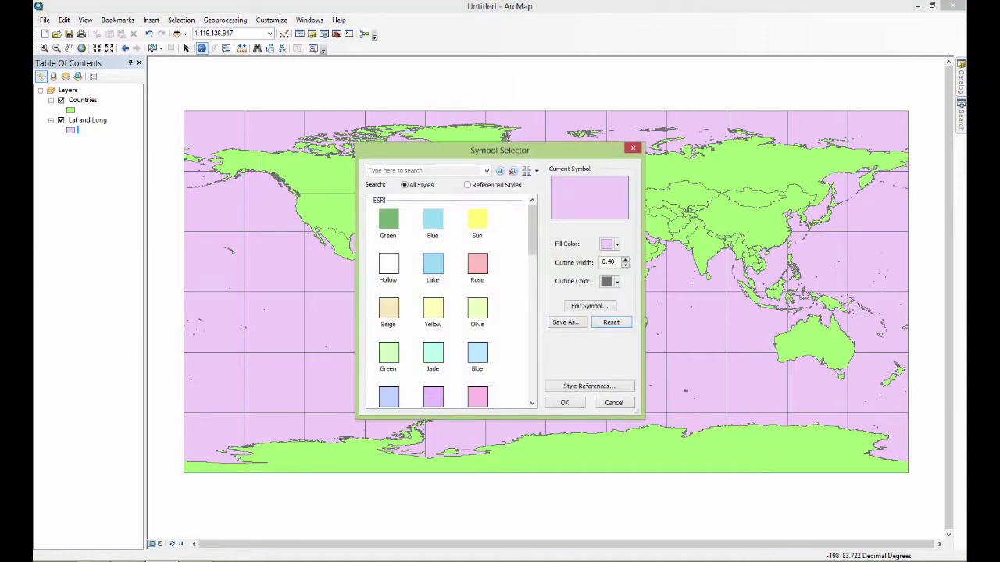
left_click(433, 264)
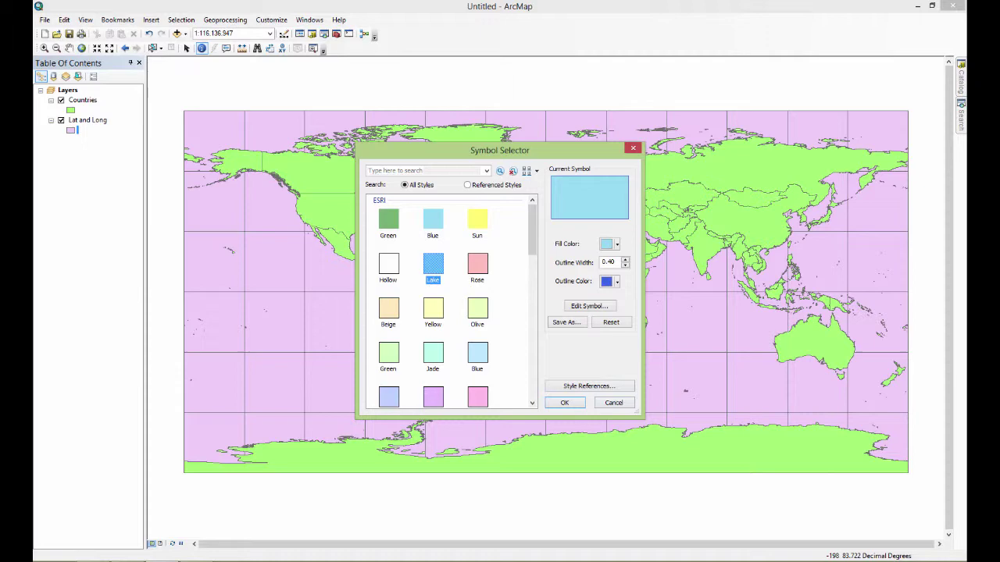
key("Return")
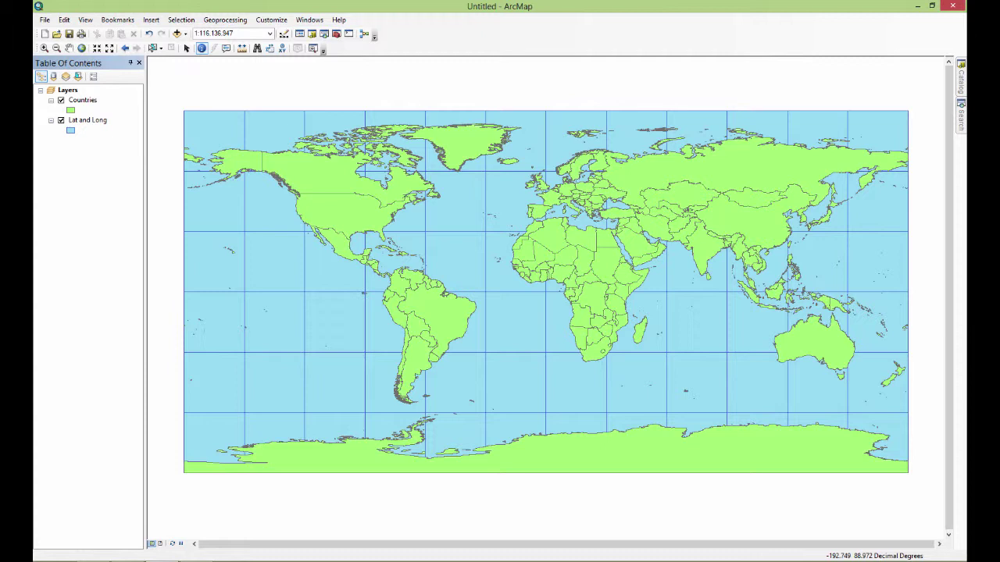
Step: Remove the old Countries layer and add cntry04.shp to the map in its place
left_click(82, 100)
right_click(82, 100)
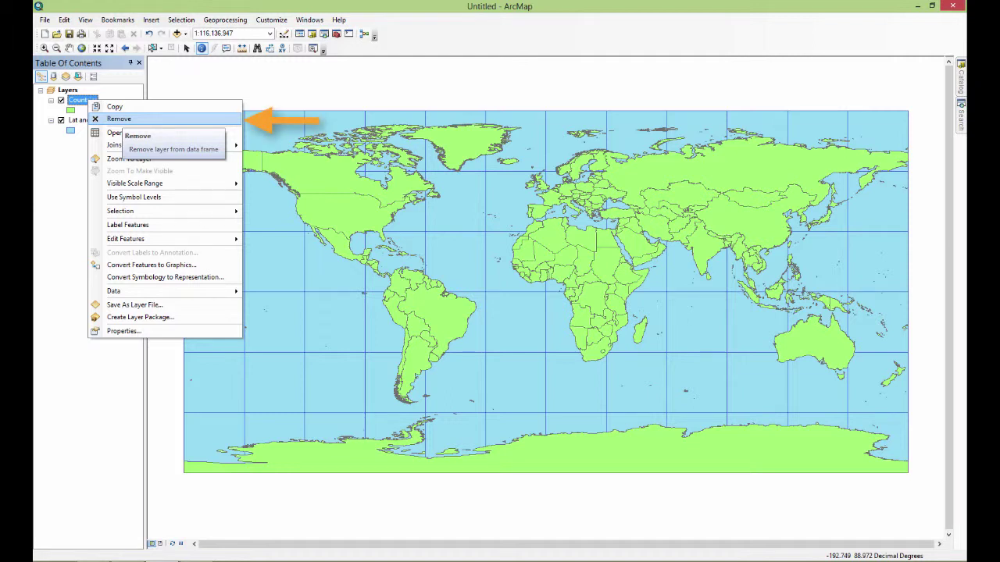
left_click(119, 119)
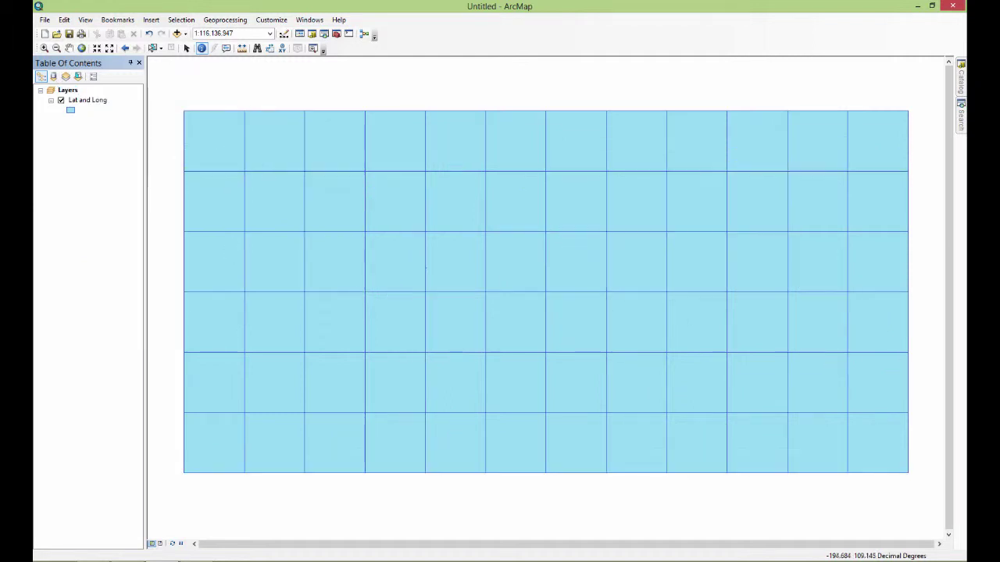
left_click(177, 33)
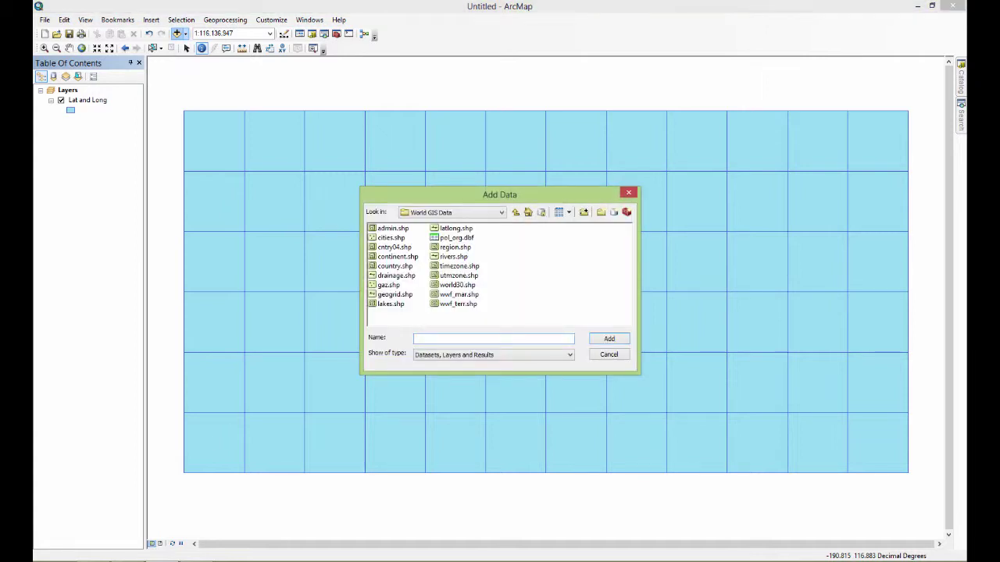
double_click(395, 247)
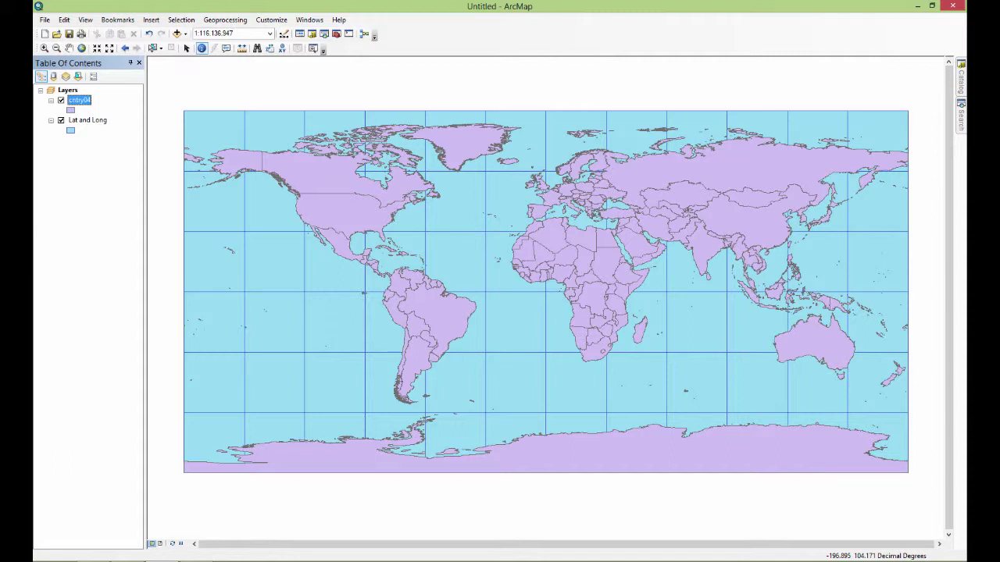
Step: Fill the cntry04 layer light green and rename it Countries
left_click(70, 110)
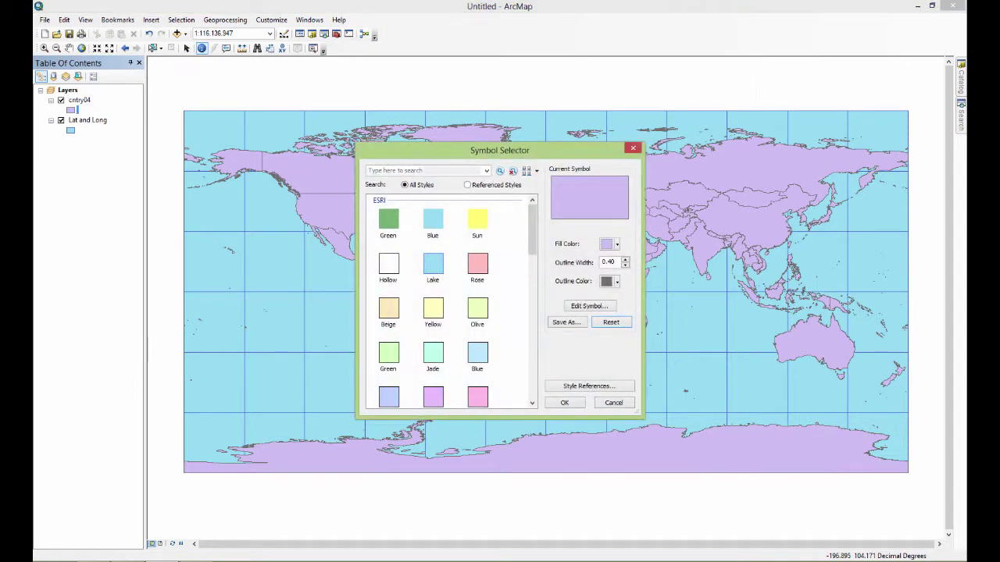
left_click(609, 243)
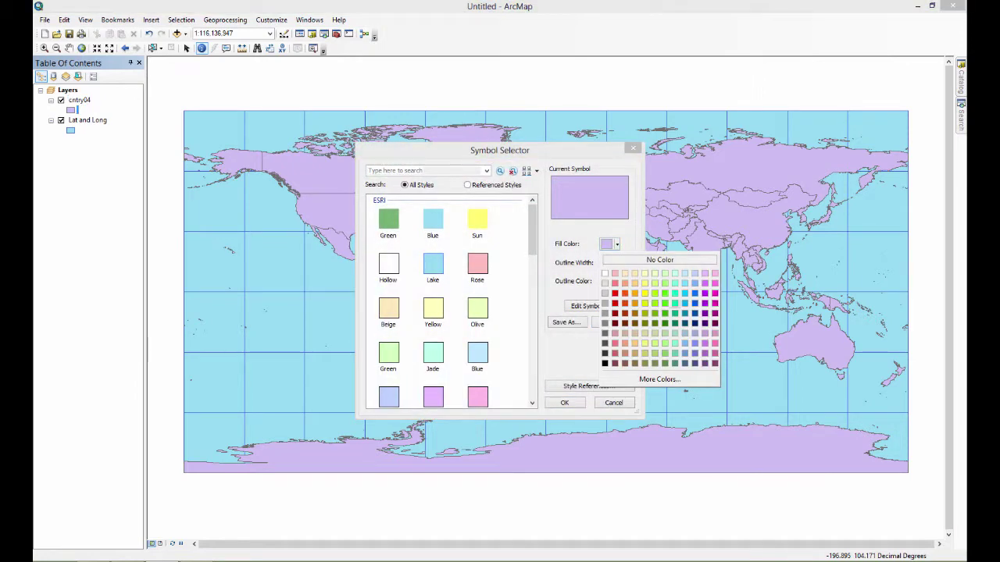
left_click(677, 283)
key("Return")
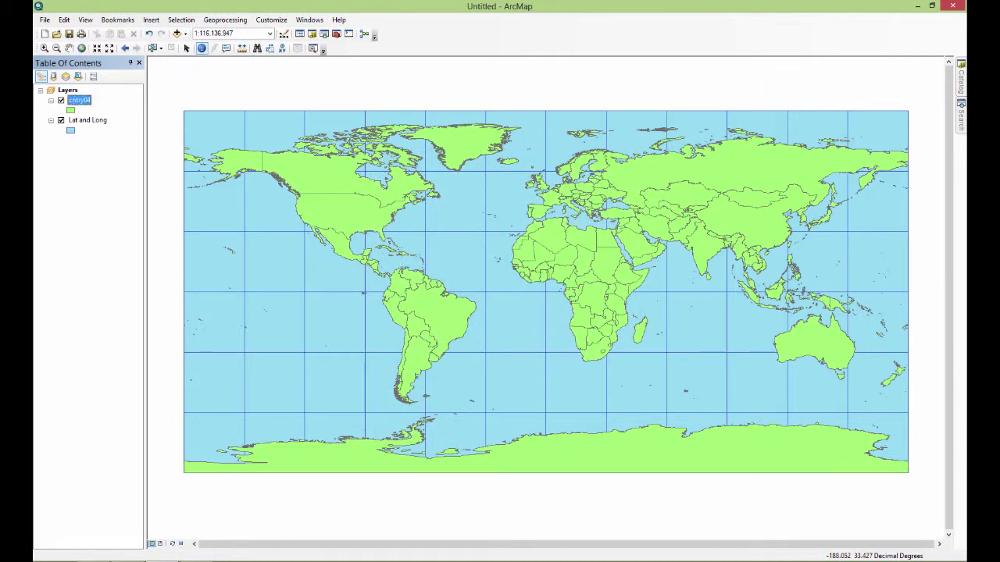
key("F2")
type("Countries")
Step: Confirm the Countries name, label each country with its name, then reopen the layer menu to turn labels off
key("Return")
right_click(87, 100)
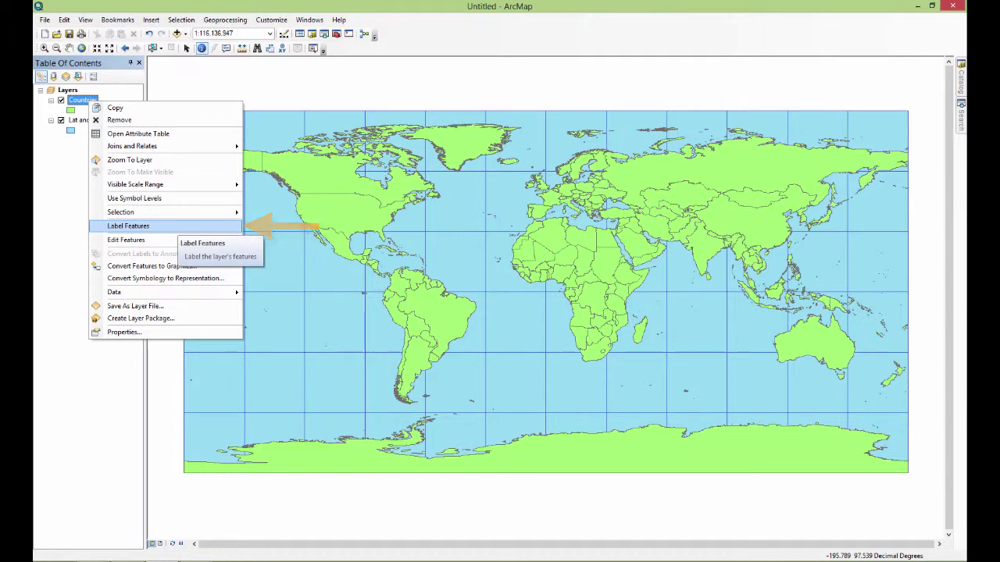
left_click(156, 225)
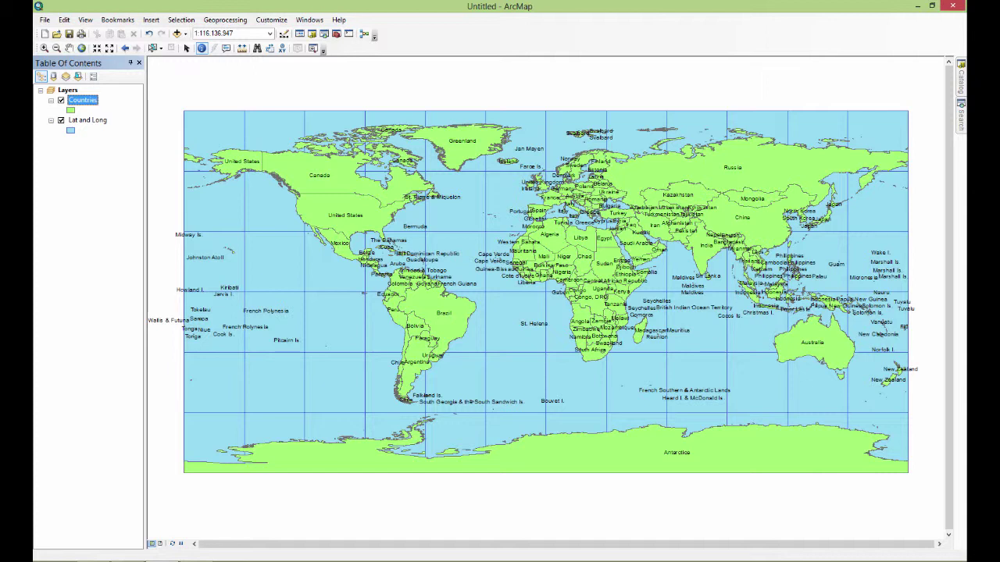
right_click(83, 100)
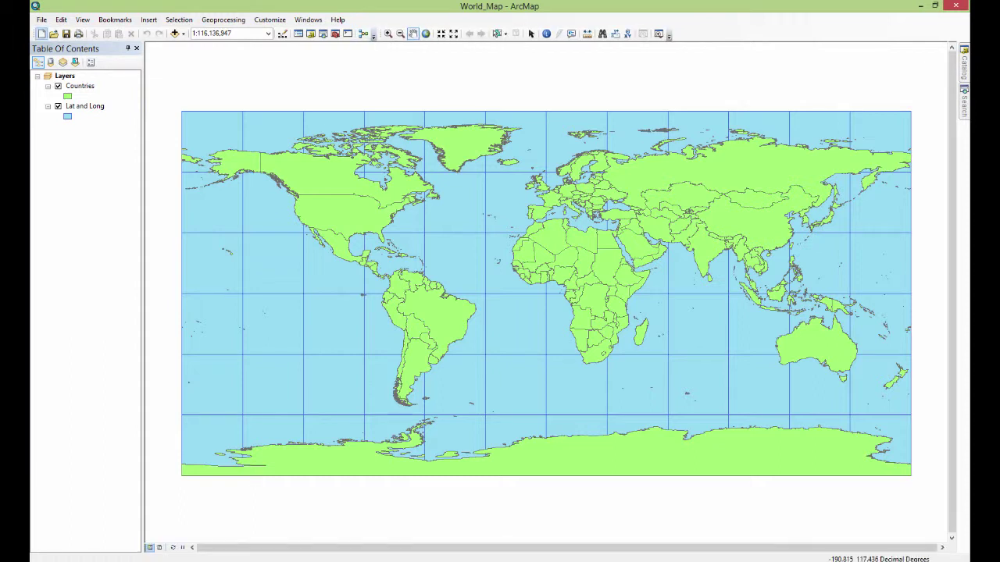
Step: Move the Standard toolbar after the Tools toolbar, then place Tools at the far left of the row
left_click_drag(34, 34, 586, 34)
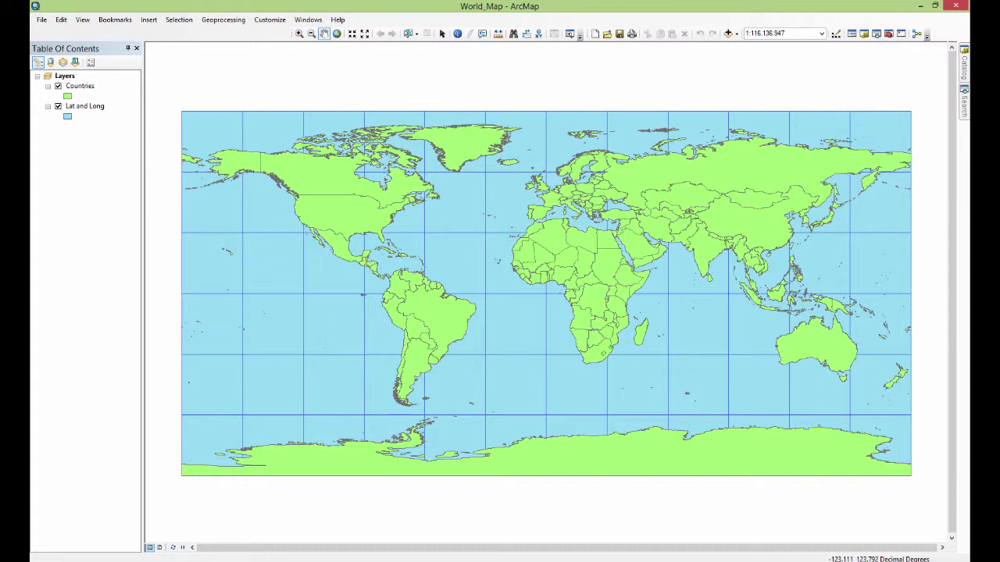
left_click_drag(292, 33, 34, 33)
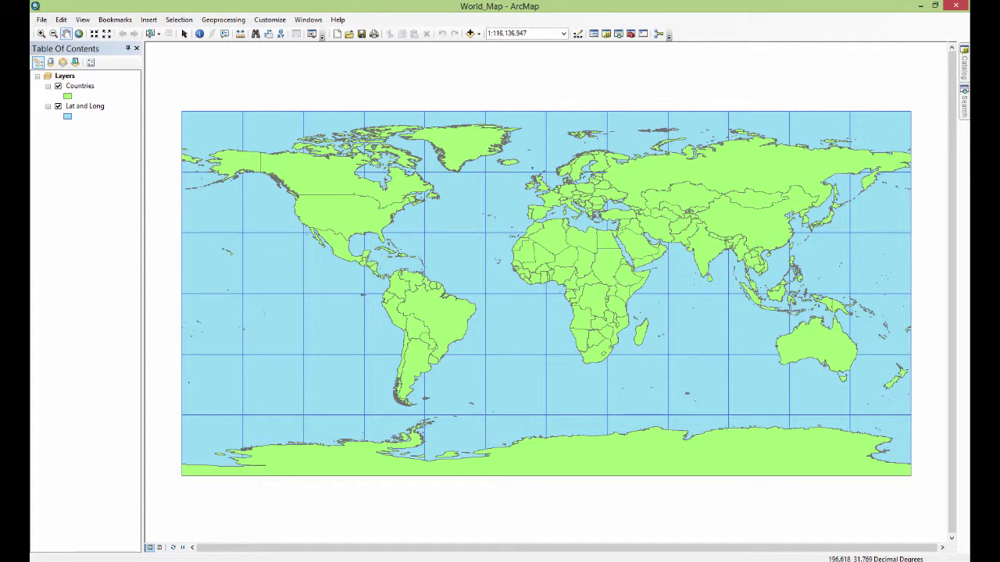
right_click(694, 34)
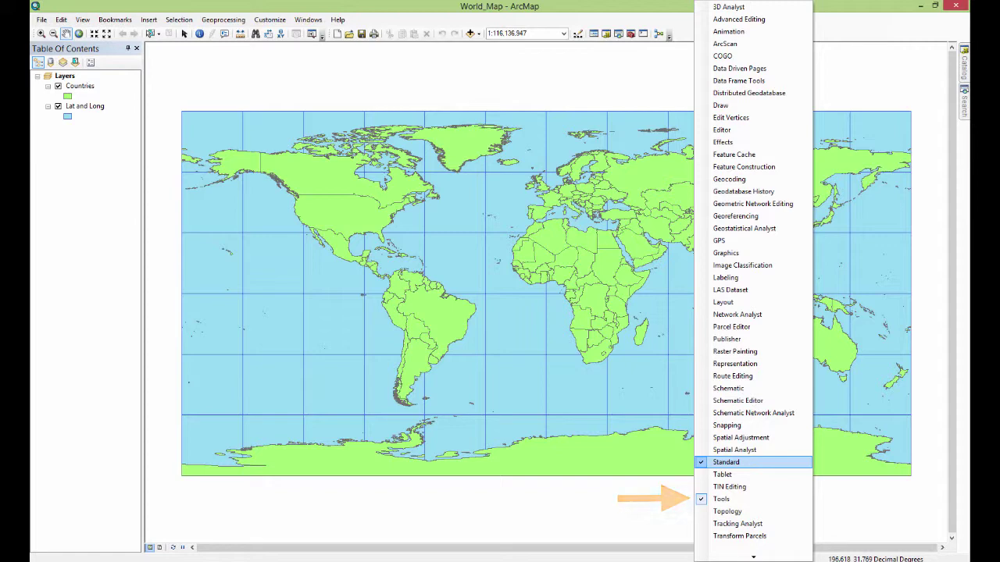
left_click(725, 462)
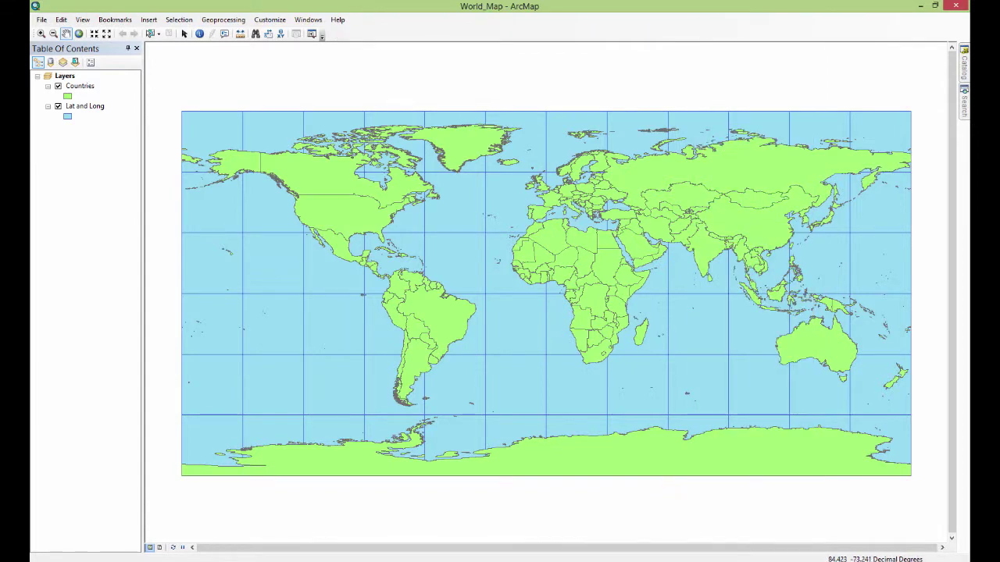
right_click(751, 34)
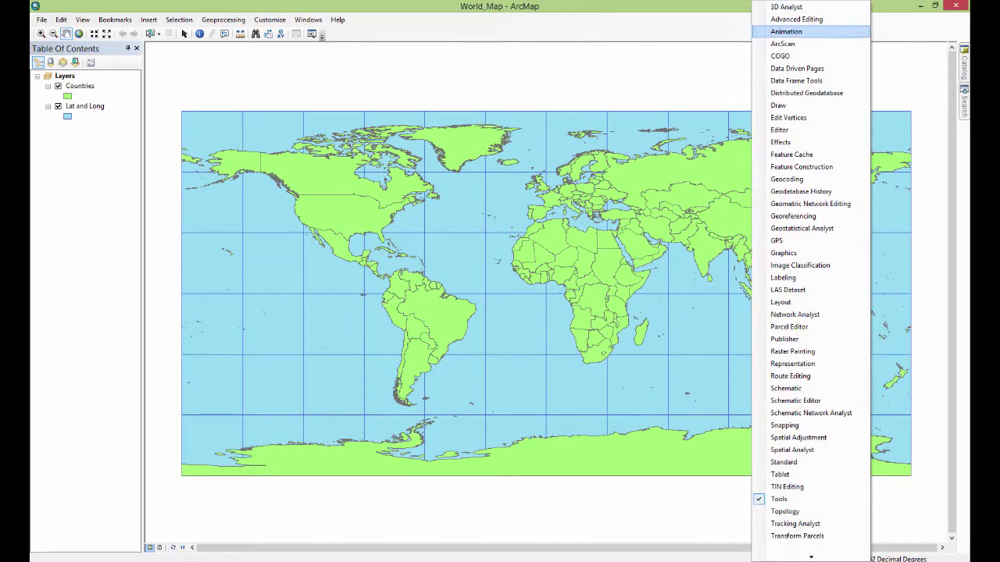
left_click(784, 462)
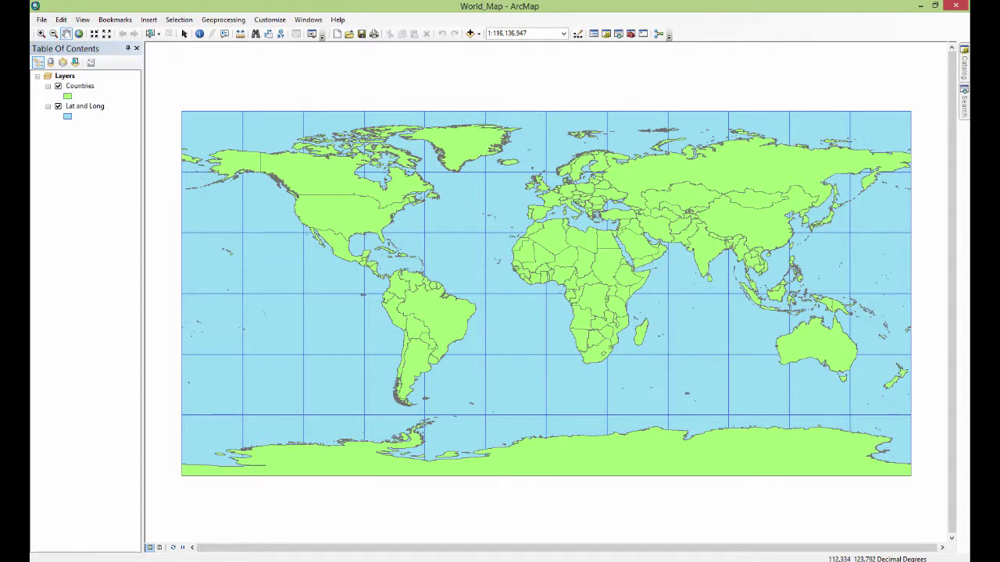
right_click(770, 33)
left_click(797, 499)
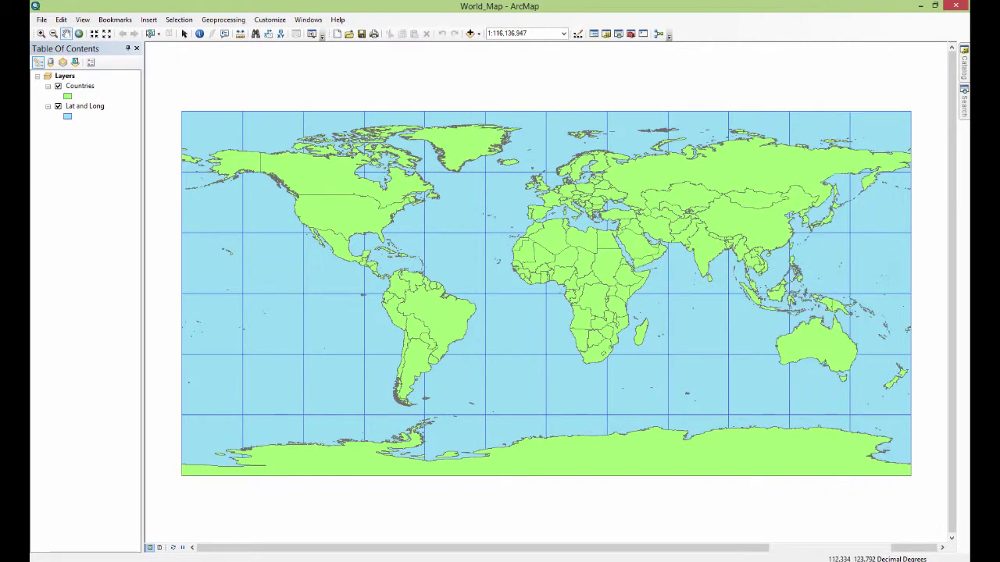
right_click(720, 33)
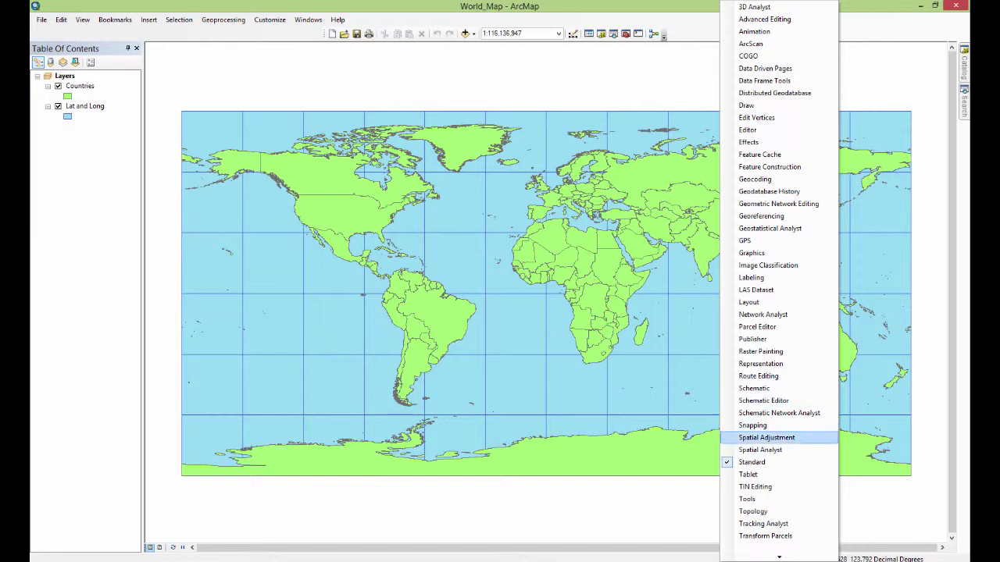
left_click(750, 499)
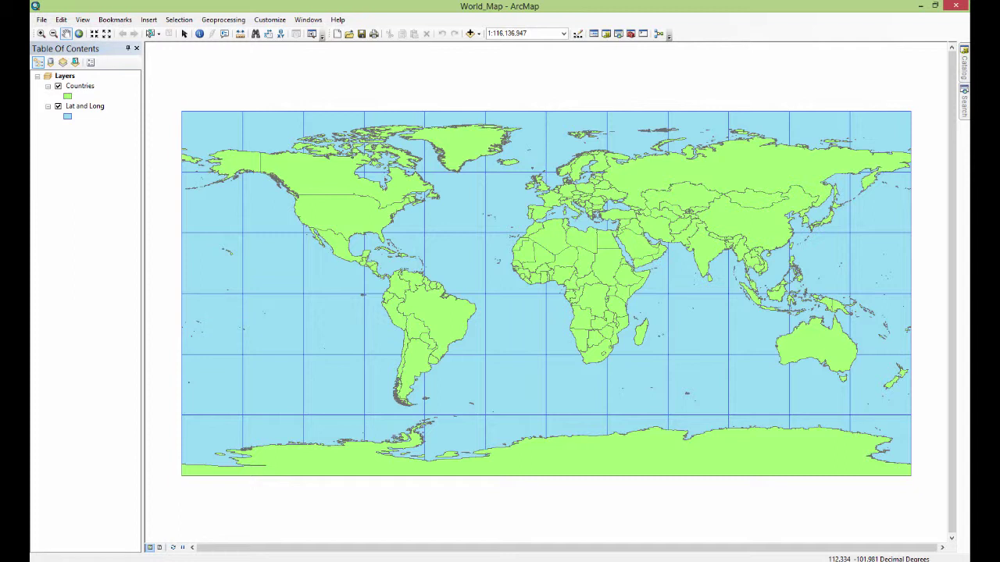
left_click(64, 76)
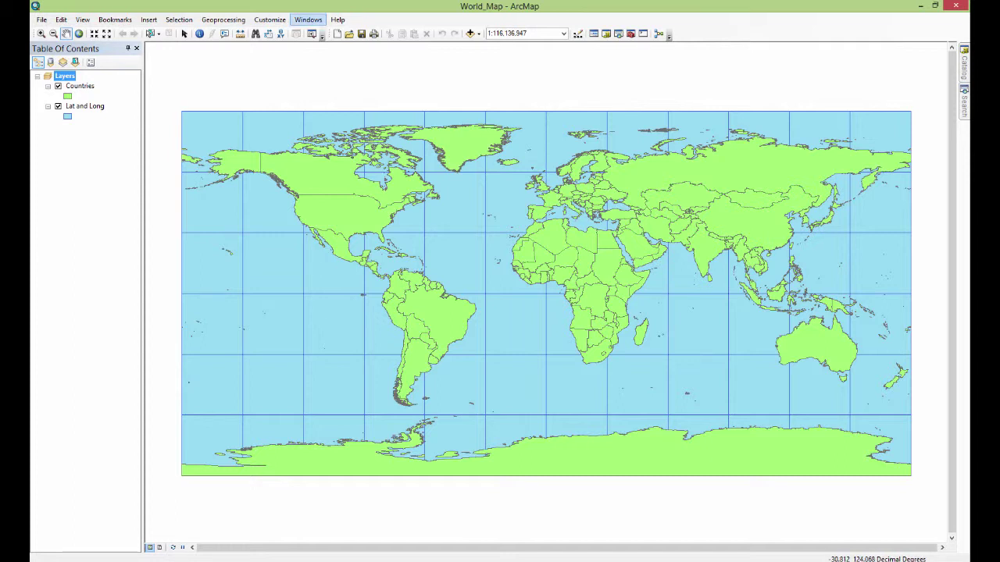
left_click(270, 20)
mouse_move(289, 32)
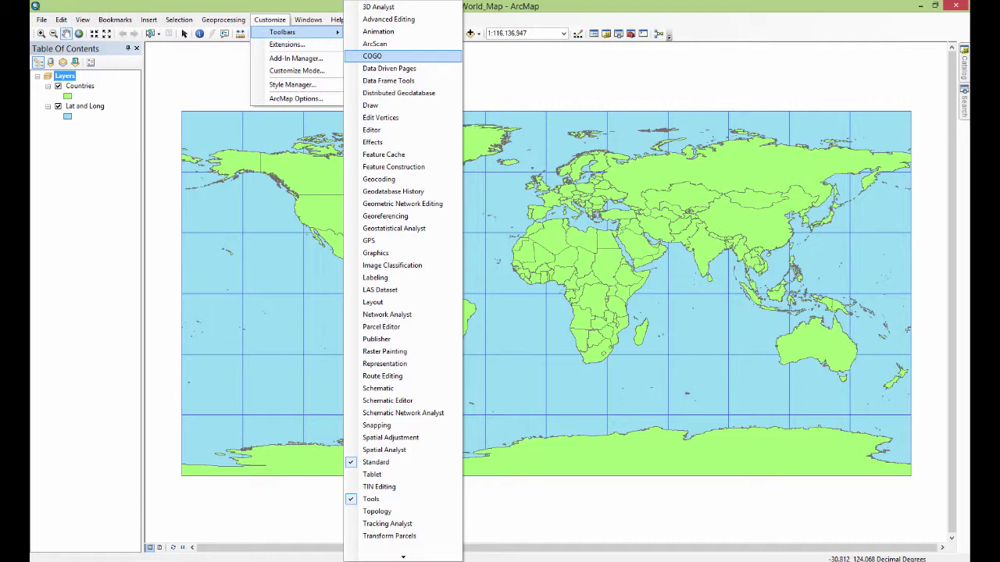
key("Escape")
key("Escape")
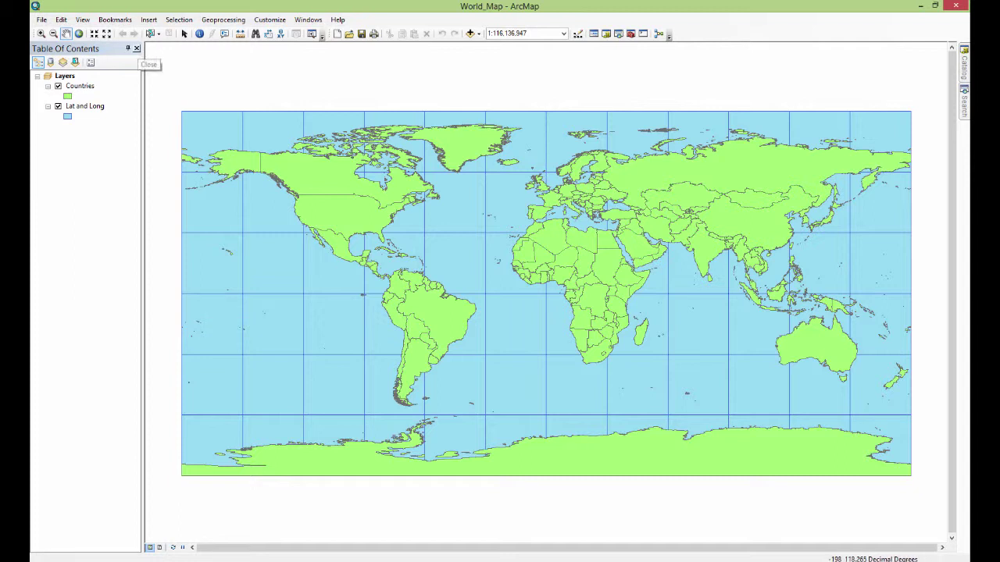
left_click(137, 49)
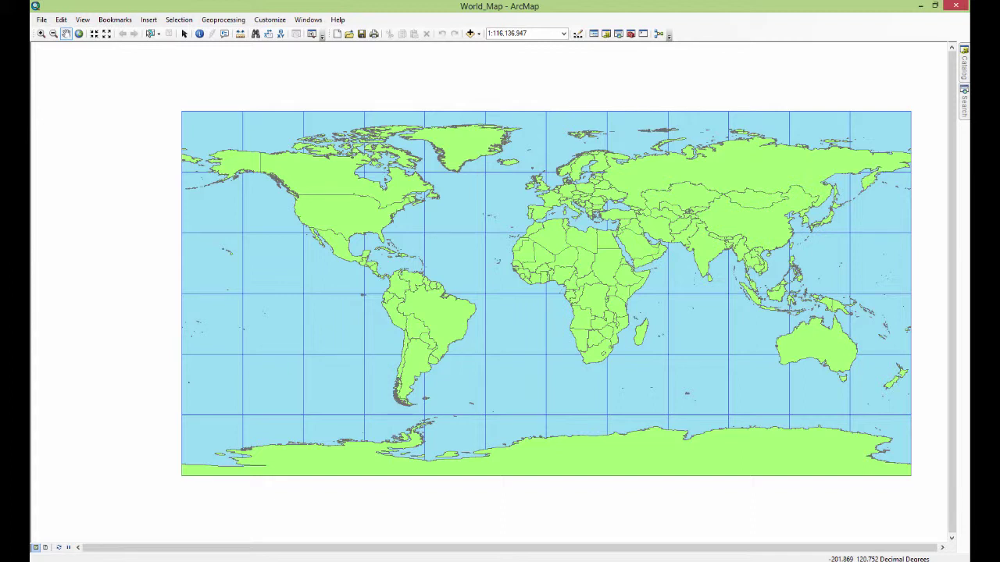
left_click(308, 19)
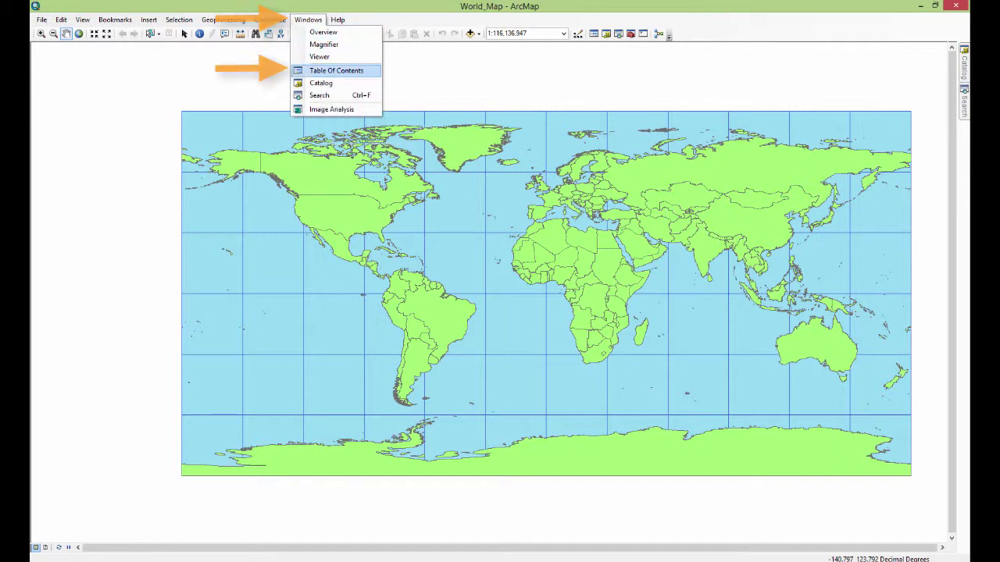
left_click(336, 71)
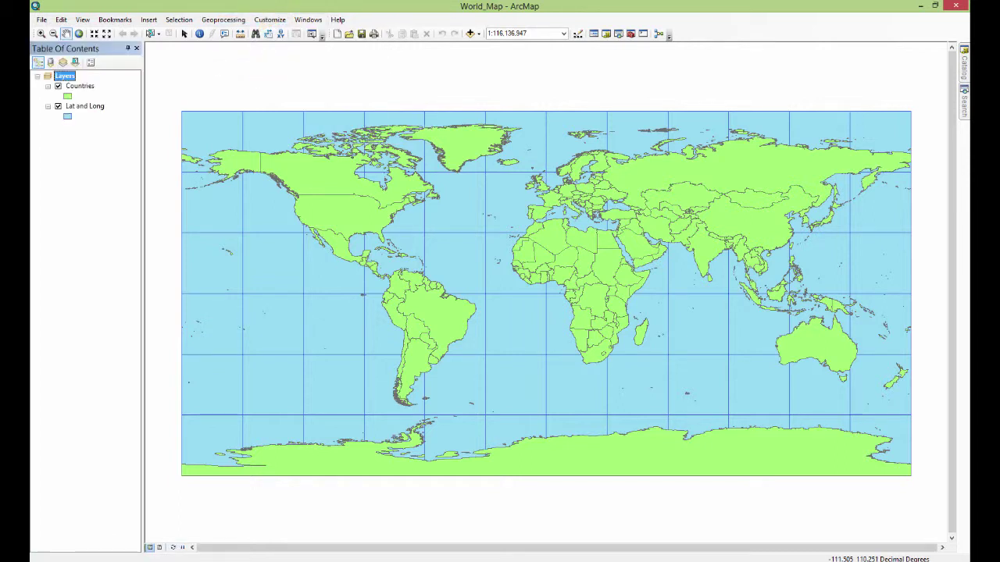